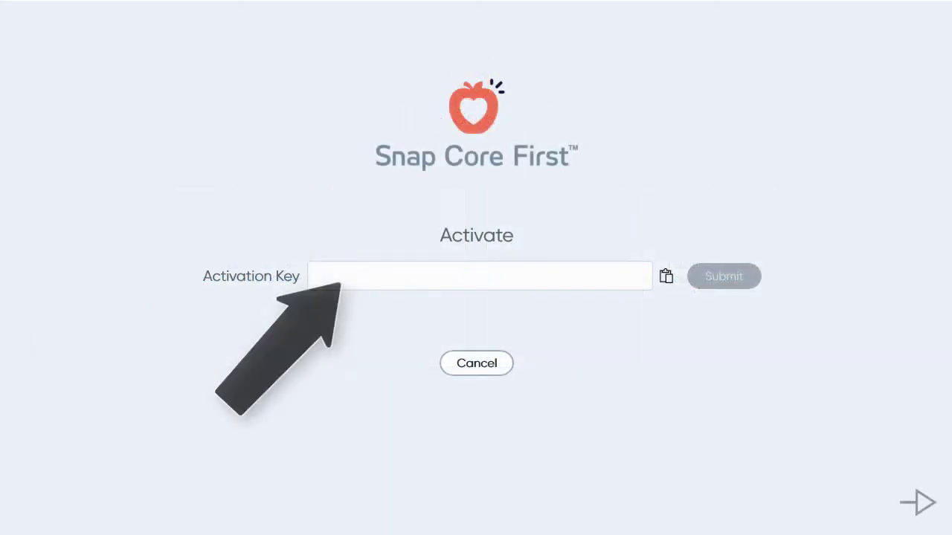
# Paste the licence key and log in with the account e-mail and password
pyautogui.hotkey('ctrl', 'v')
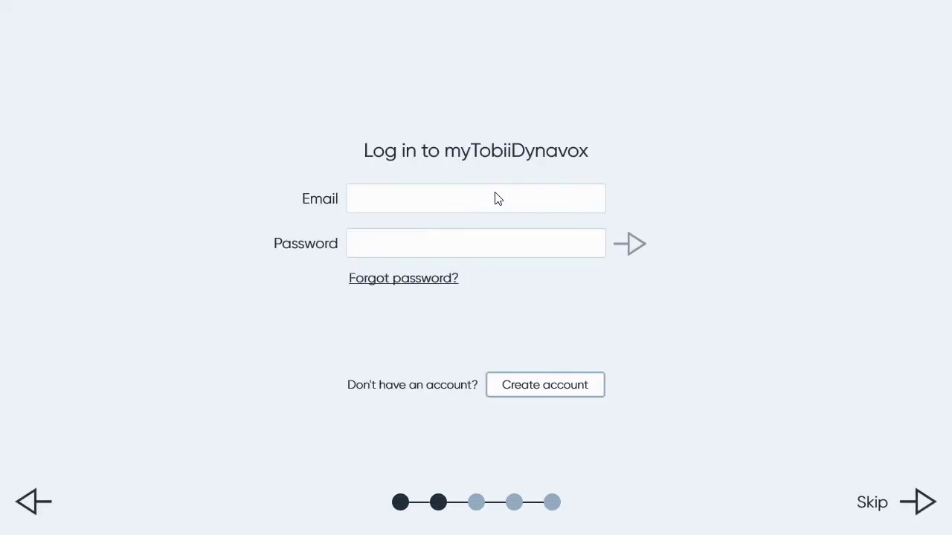
pyautogui.click(471, 244)
pyautogui.write('••••')
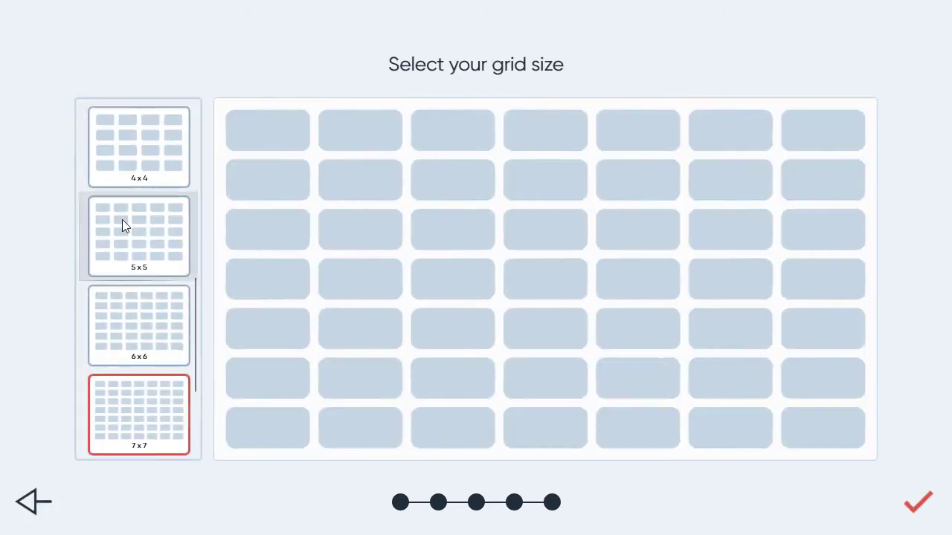
# Confirm the grid size, create the user, and skip the welcome tour
pyautogui.click(919, 502)
pyautogui.click(620, 363)
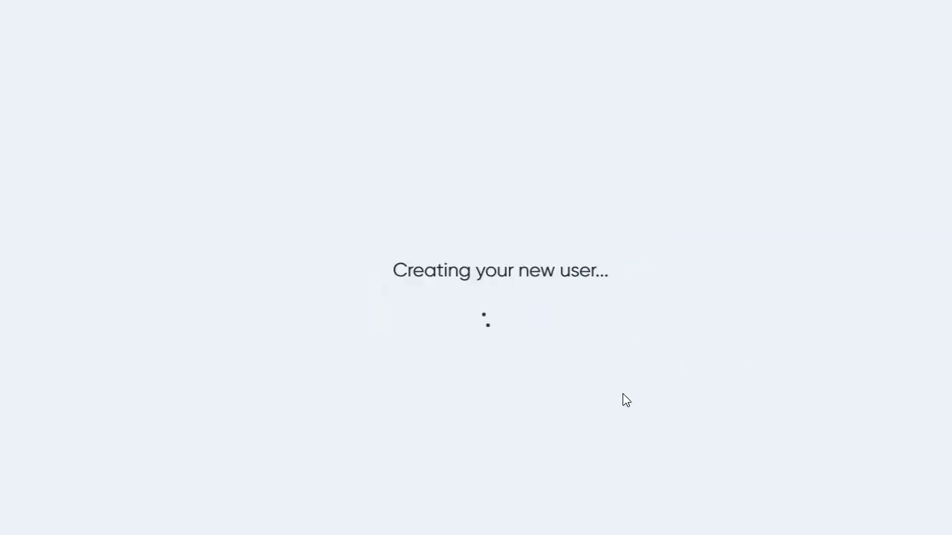
pyautogui.click(593, 329)
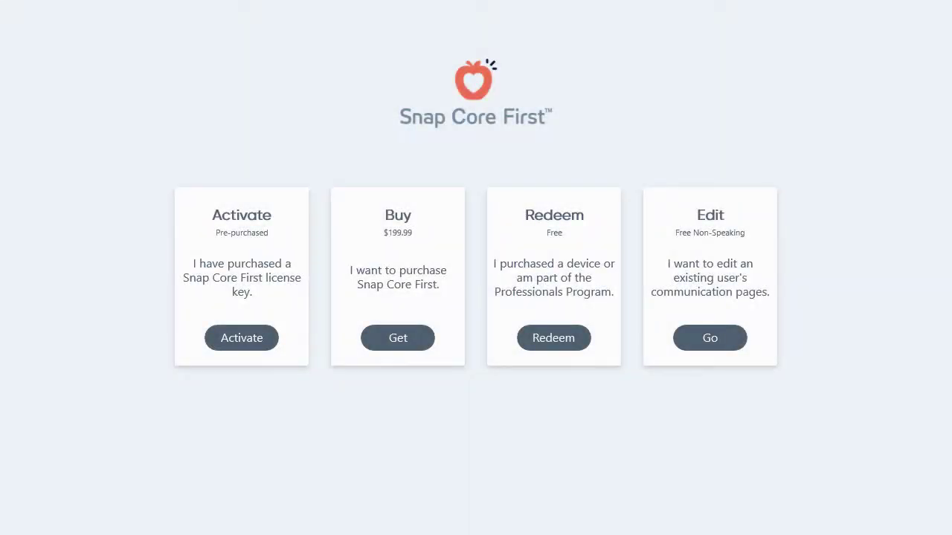
# Activate Snap Core First by pasting the licence key into Activation Key and submitting it
pyautogui.click(414, 347)
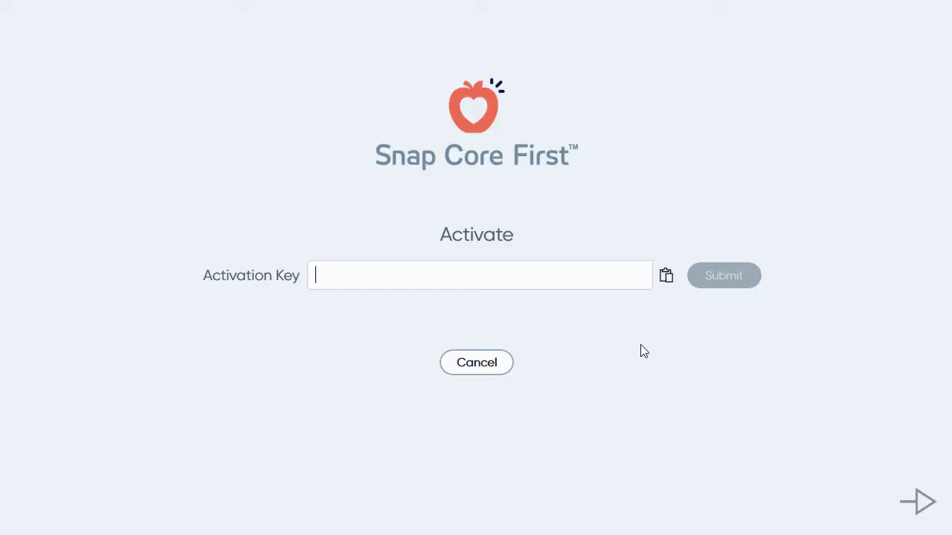
pyautogui.rightClick(340, 275)
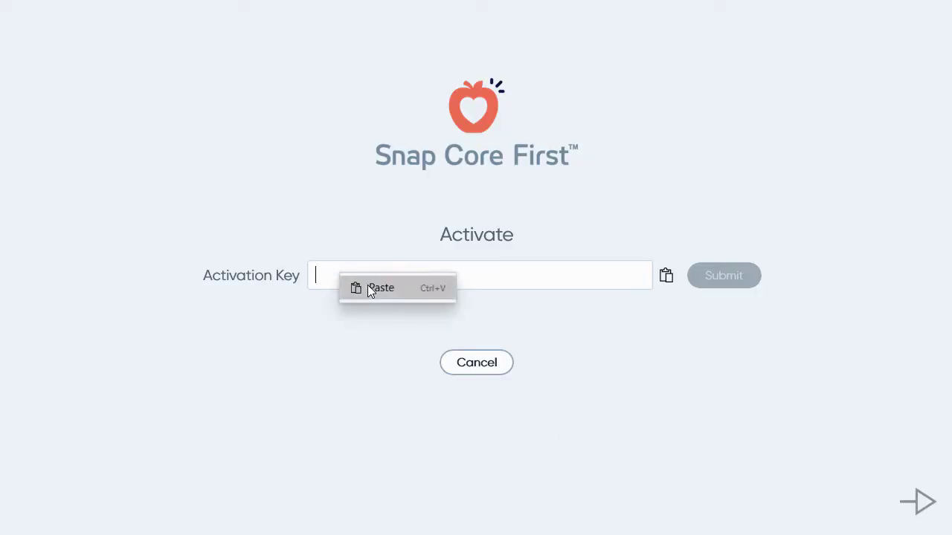
pyautogui.click(370, 290)
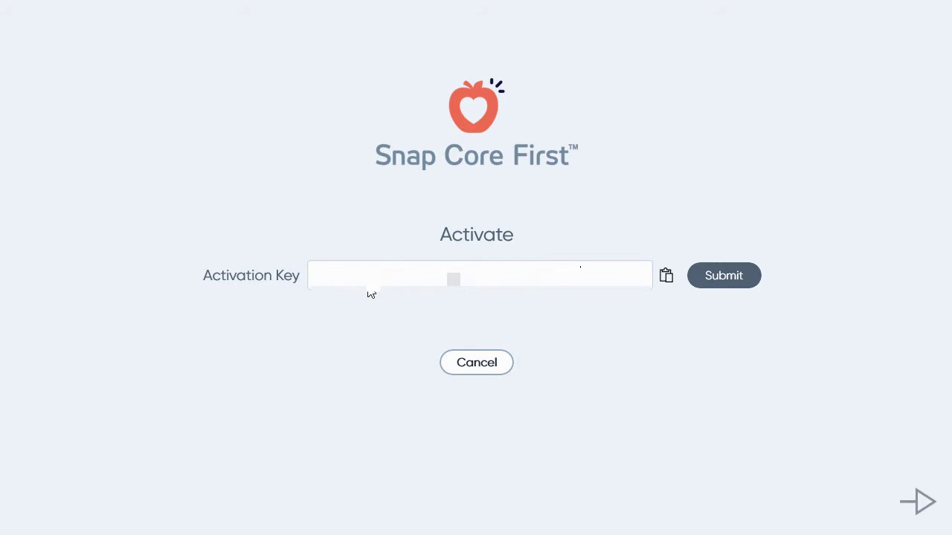
pyautogui.click(735, 284)
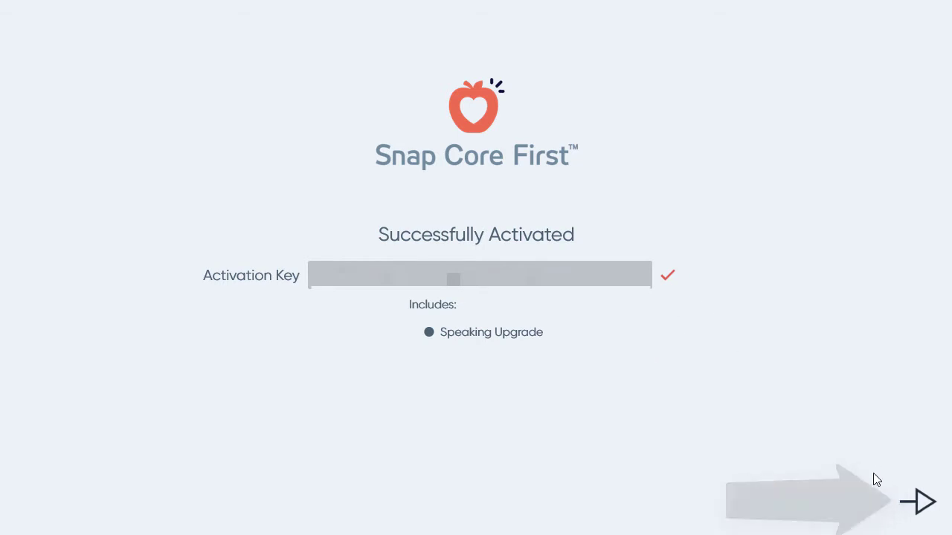
pyautogui.click(918, 502)
# Start a new user, pick a page set, and log in with the account e-mail
pyautogui.click(521, 312)
pyautogui.click(497, 199)
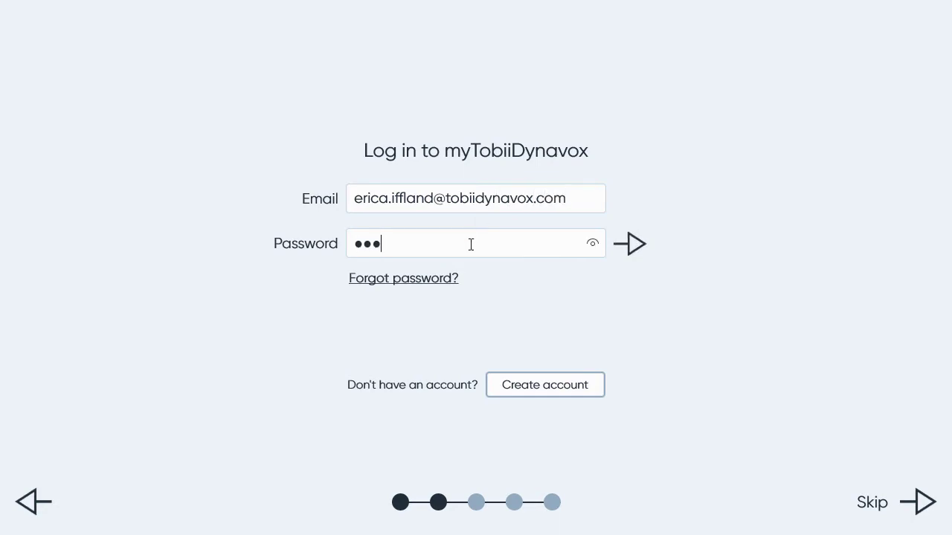
pyautogui.click(630, 244)
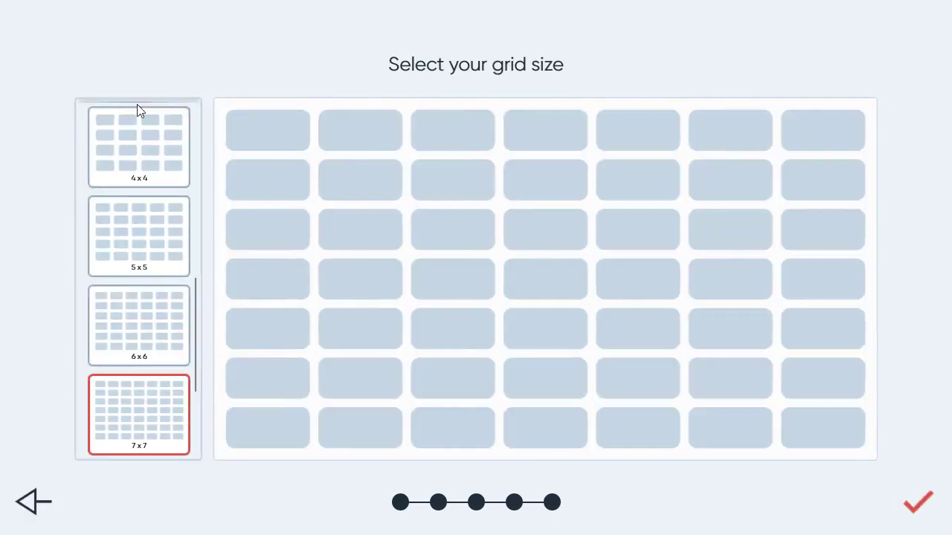
# Choose the 6x6 grid, accept the Pathways notice, and skip the welcome tour
pyautogui.click(139, 325)
pyautogui.click(922, 502)
pyautogui.click(625, 392)
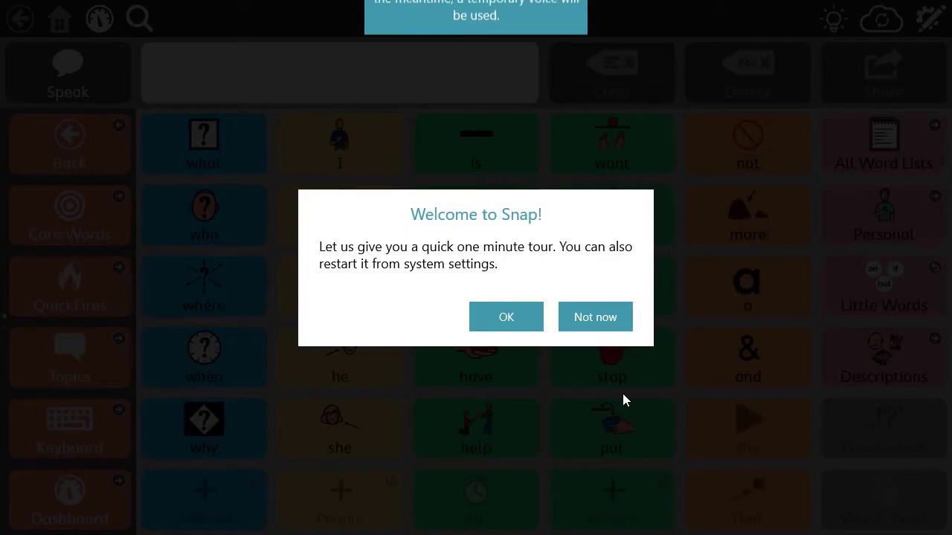
pyautogui.click(540, 321)
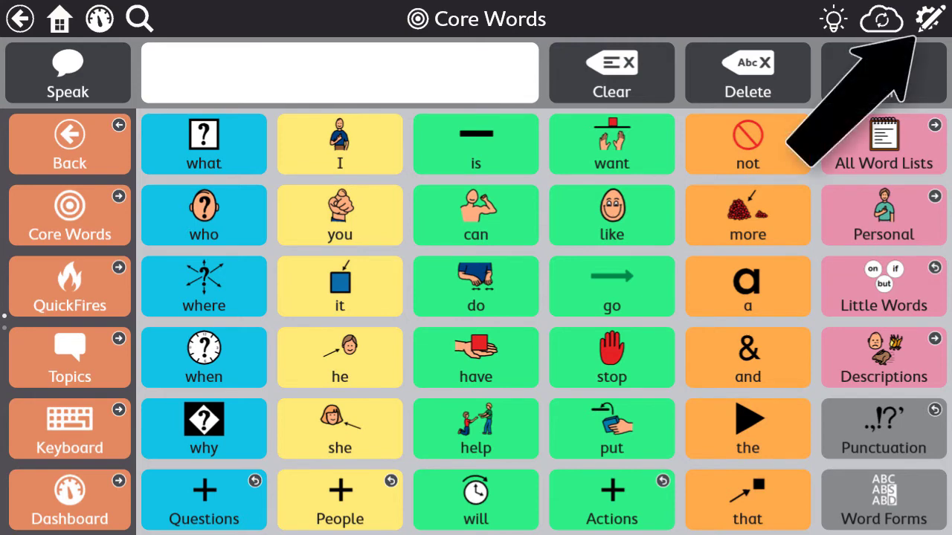
# Open the Store under Edit > System and scroll down to PODD Page Sets at $149.99
pyautogui.click(925, 27)
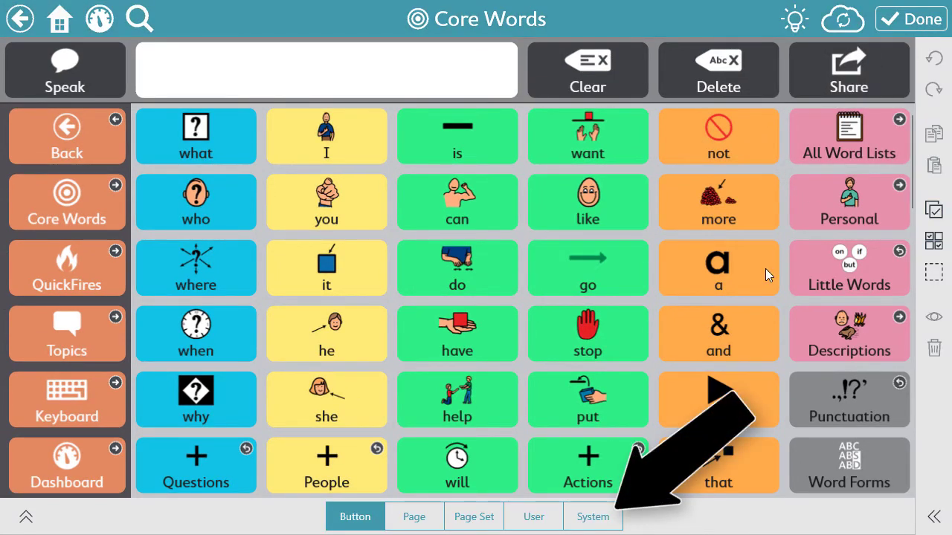
pyautogui.click(600, 519)
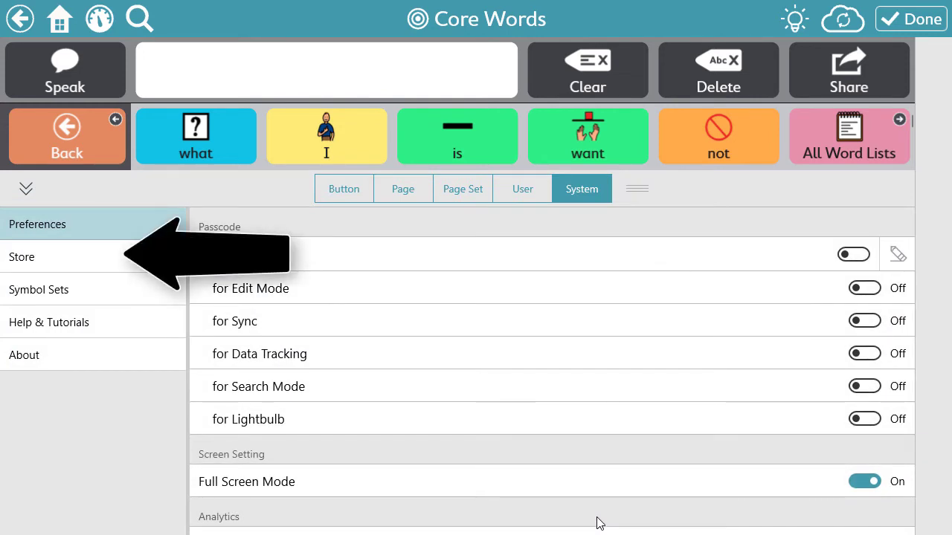
pyautogui.click(83, 274)
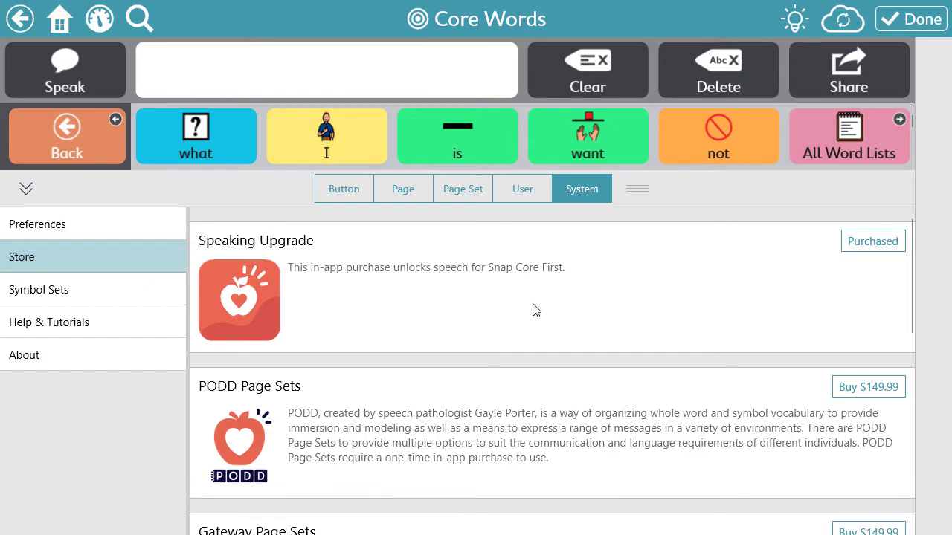
pyautogui.scroll(-2, 728, 363)
pyautogui.scroll(-1, 729, 363)
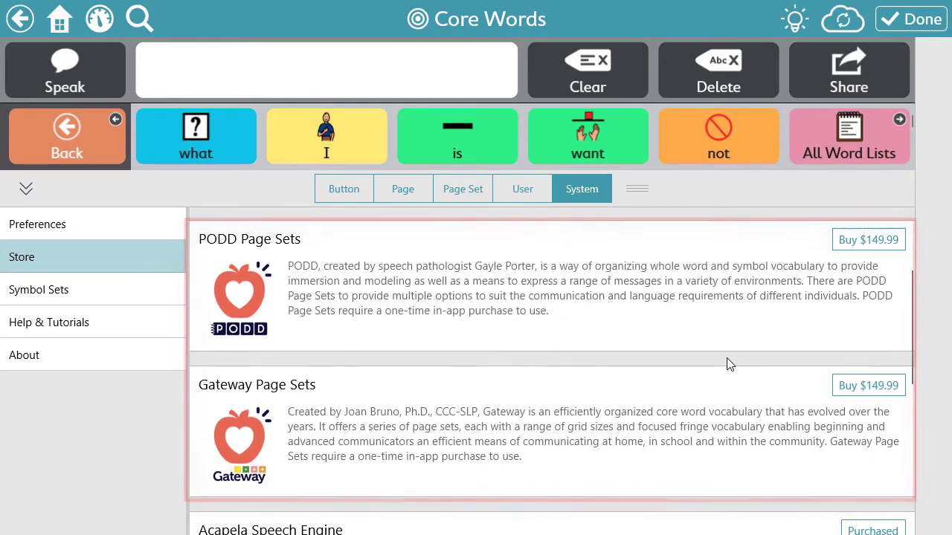
# Buy PODD Page Sets for $149.99 and continue past the order confirmation
pyautogui.click(864, 244)
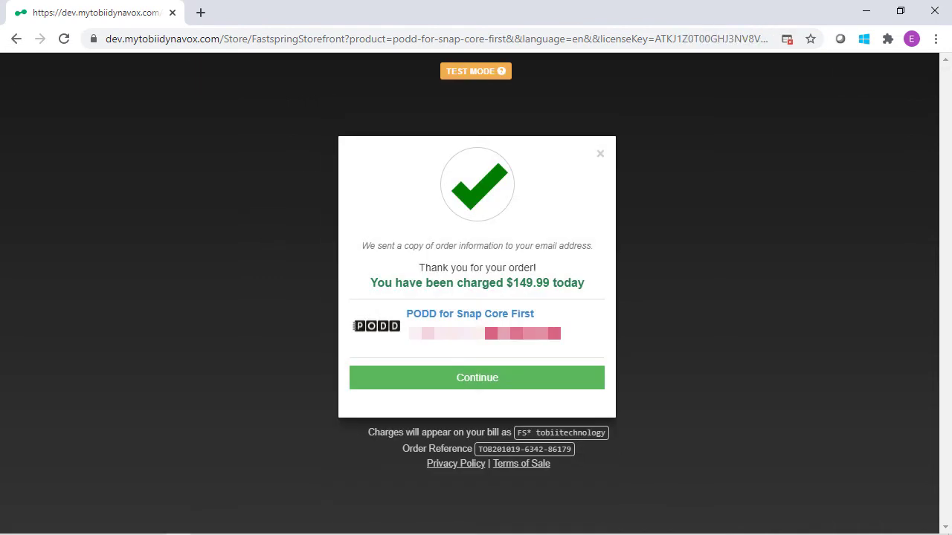
pyautogui.click(469, 383)
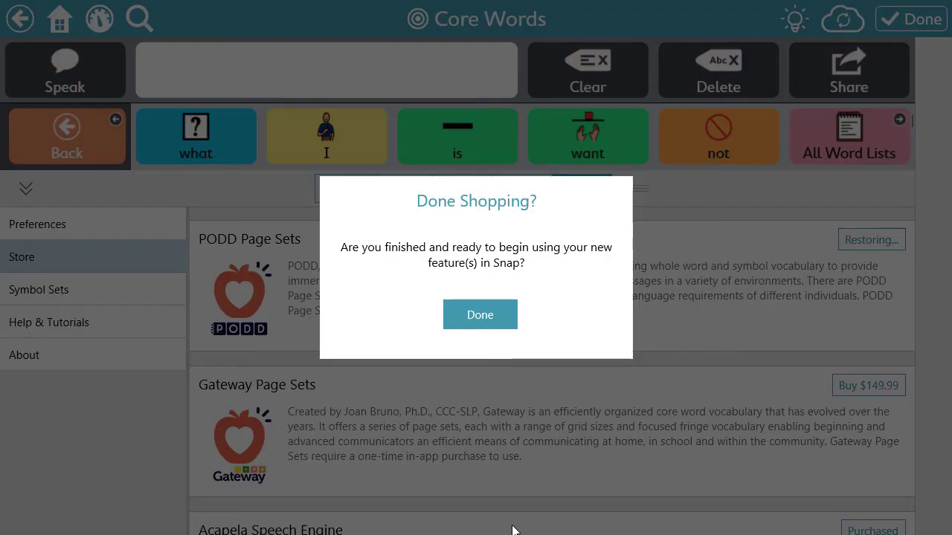
# Finish shopping, with PODD Page Sets now shown as Purchased, and go to Page Set settings
pyautogui.click(499, 324)
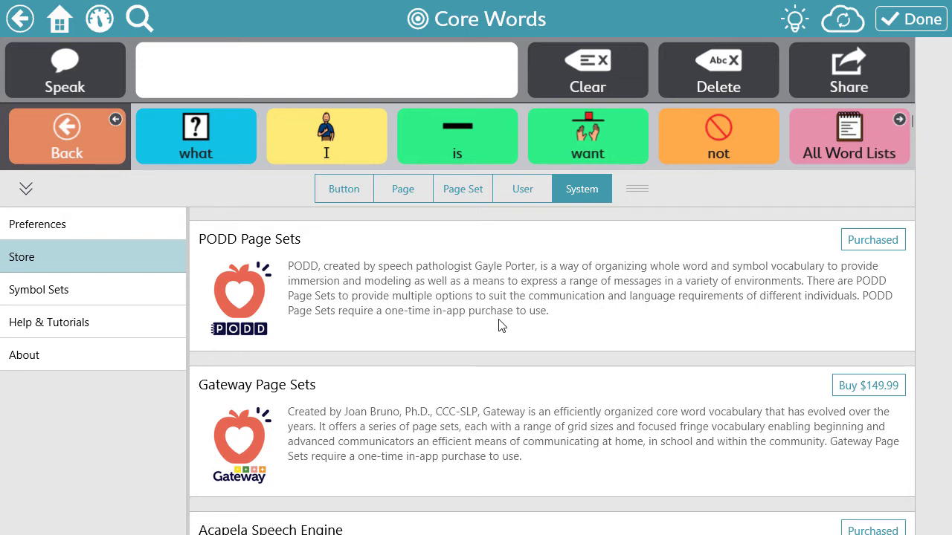
pyautogui.click(469, 195)
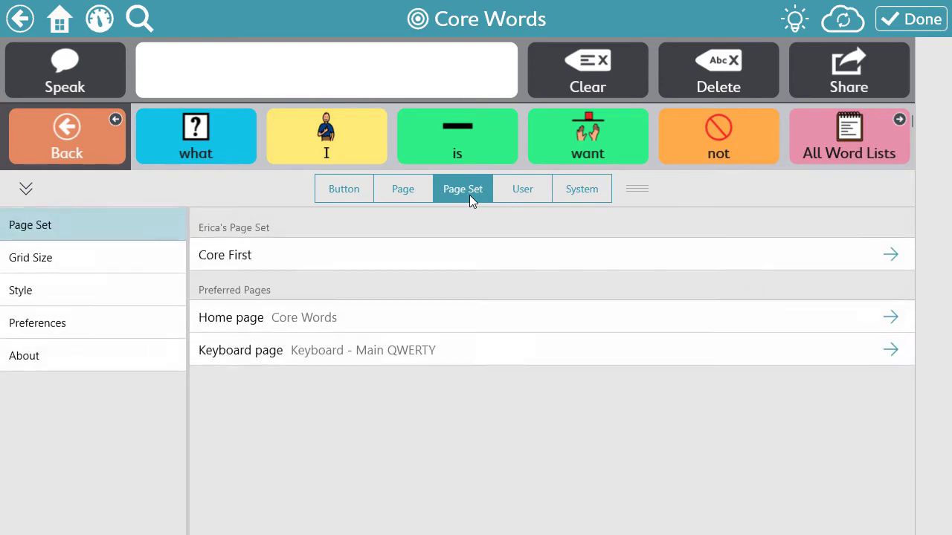
# Create a new page set from US-PODD-15-Preschool with the user's name appended as a suffix
pyautogui.click(472, 256)
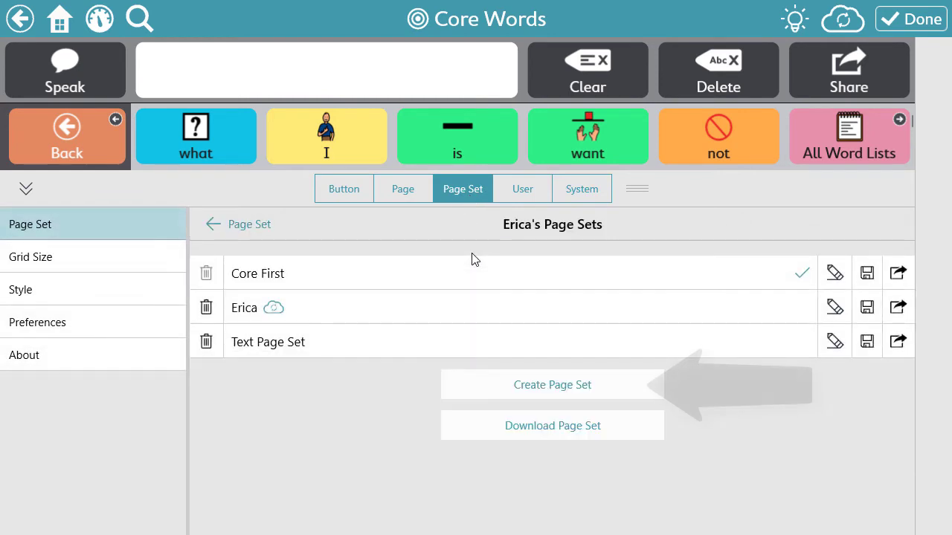
pyautogui.click(595, 383)
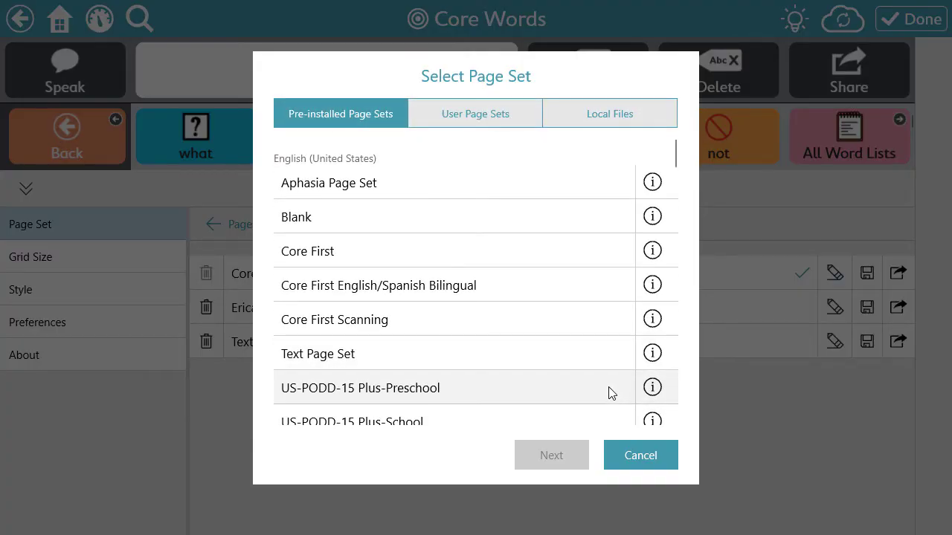
pyautogui.scroll(-3, 589, 335)
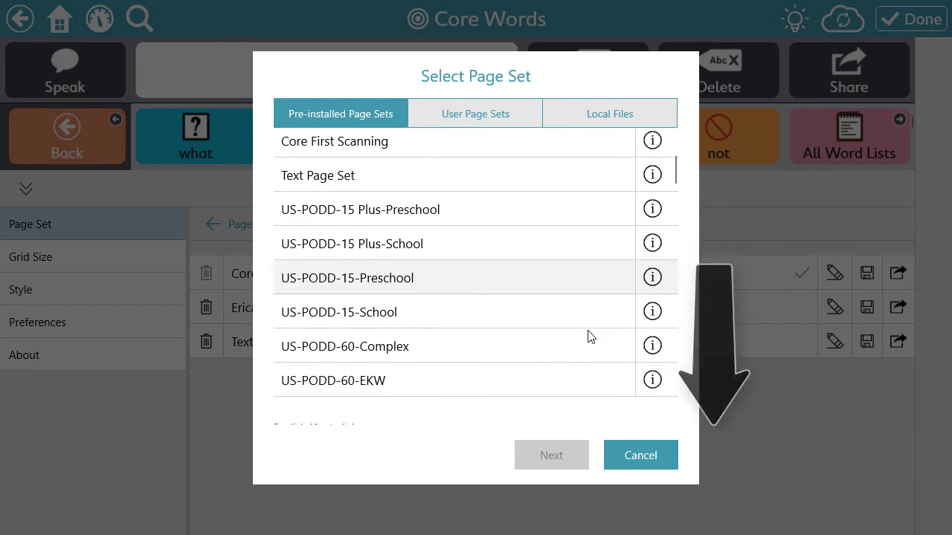
pyautogui.click(539, 288)
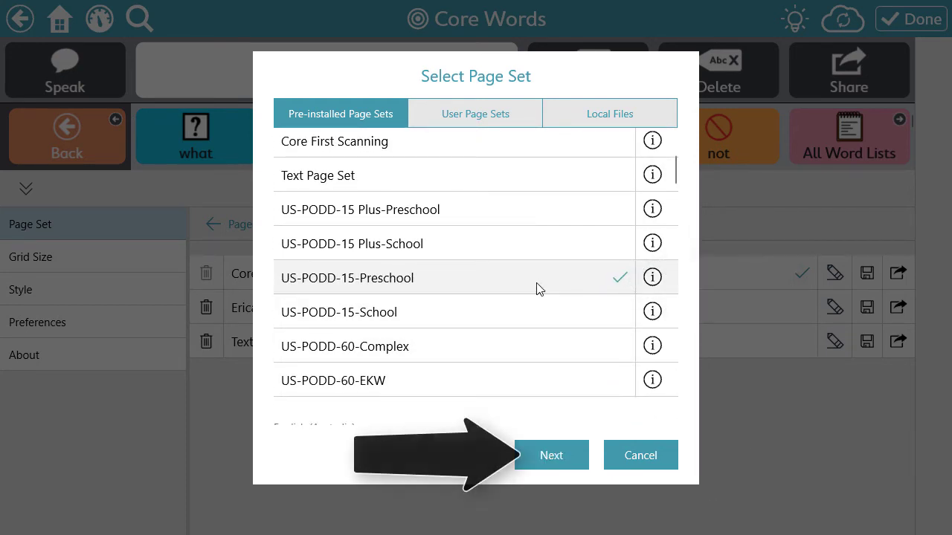
pyautogui.click(557, 457)
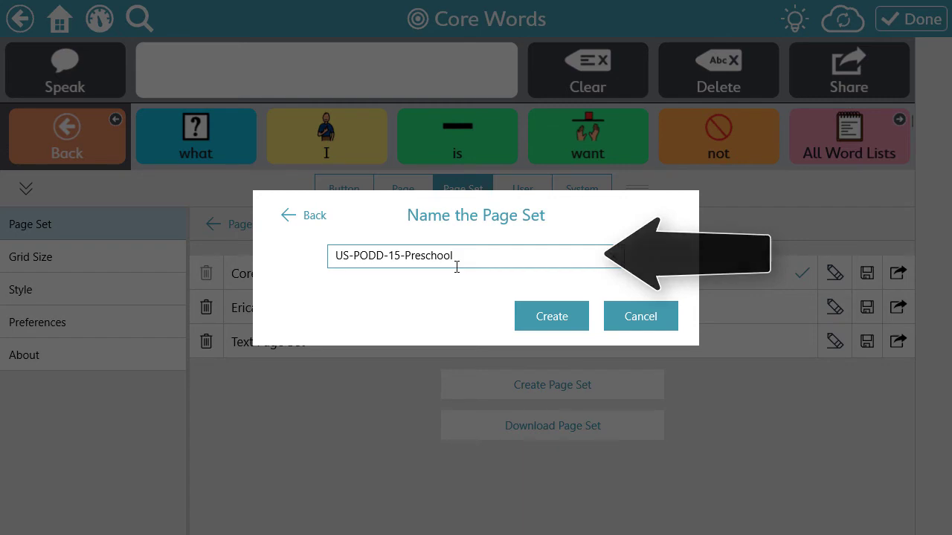
pyautogui.write('-Erica')
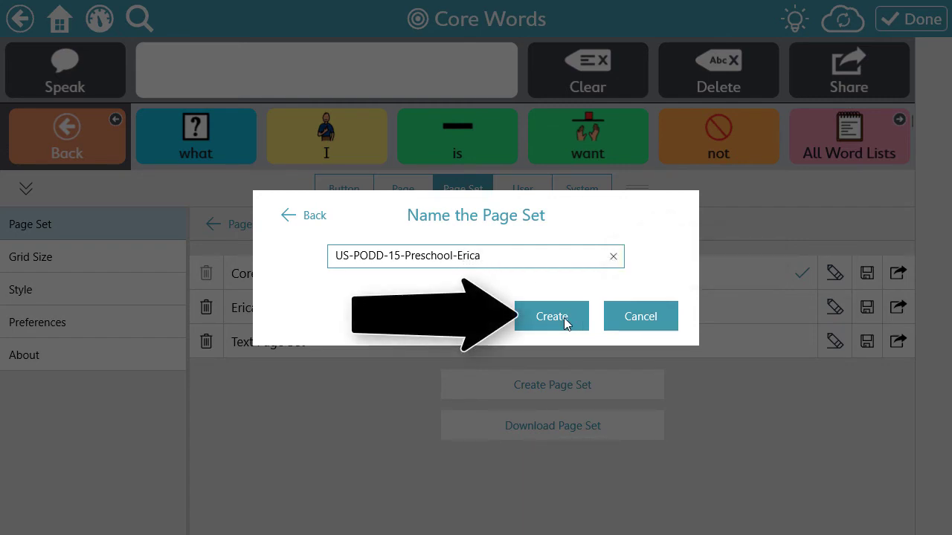
pyautogui.click(564, 318)
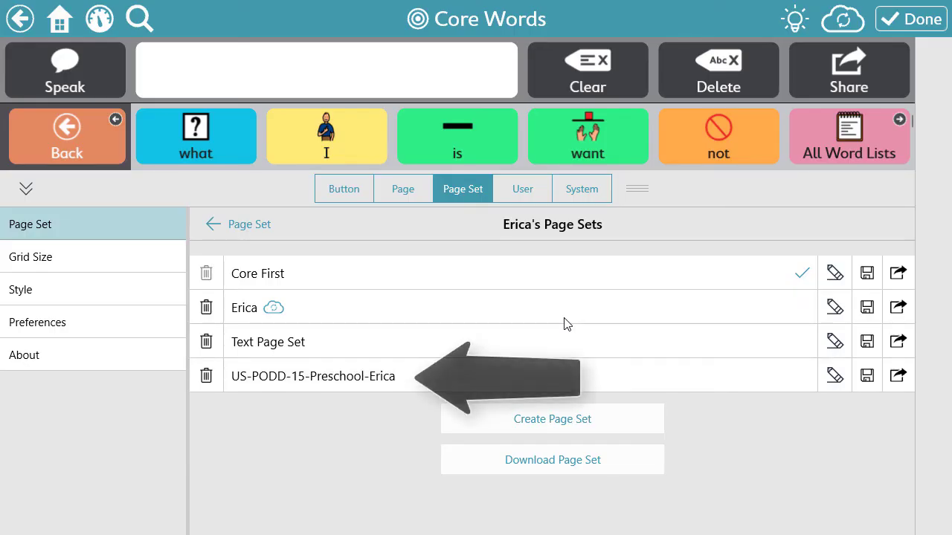
# Make the new PODD preschool page set active, then start adding a new user from User settings
pyautogui.click(554, 376)
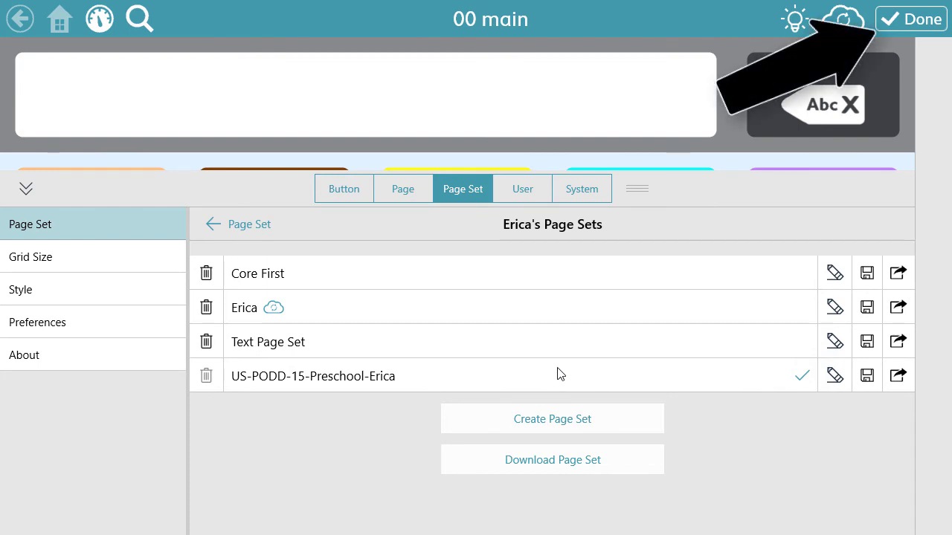
pyautogui.click(892, 22)
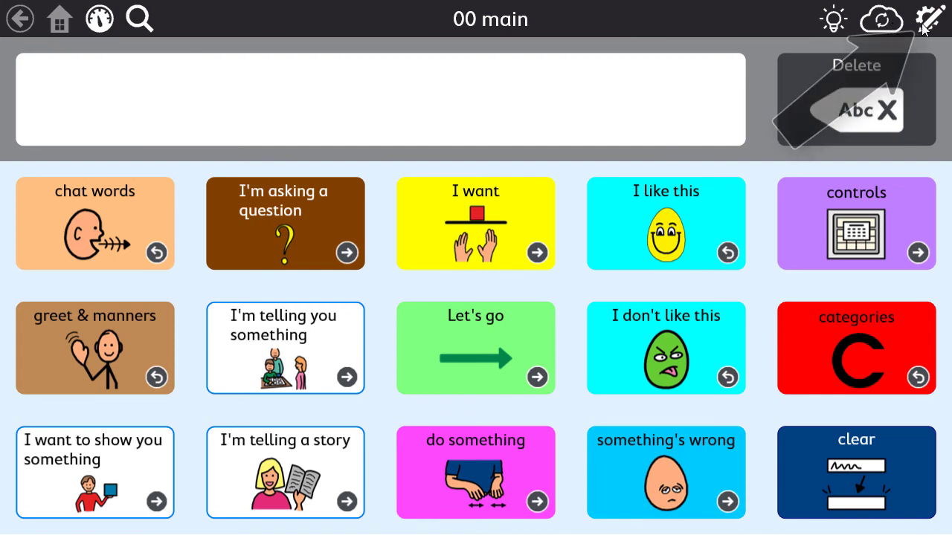
pyautogui.click(922, 27)
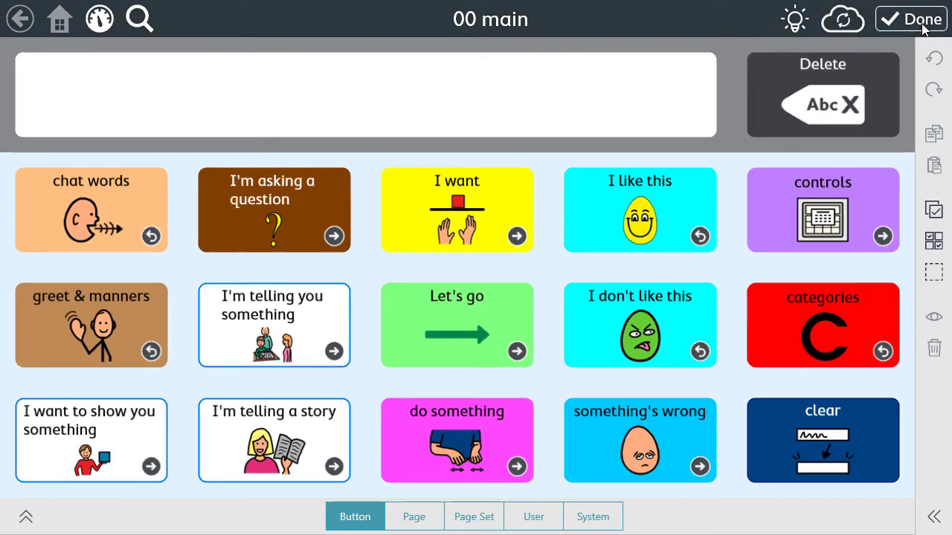
pyautogui.click(538, 518)
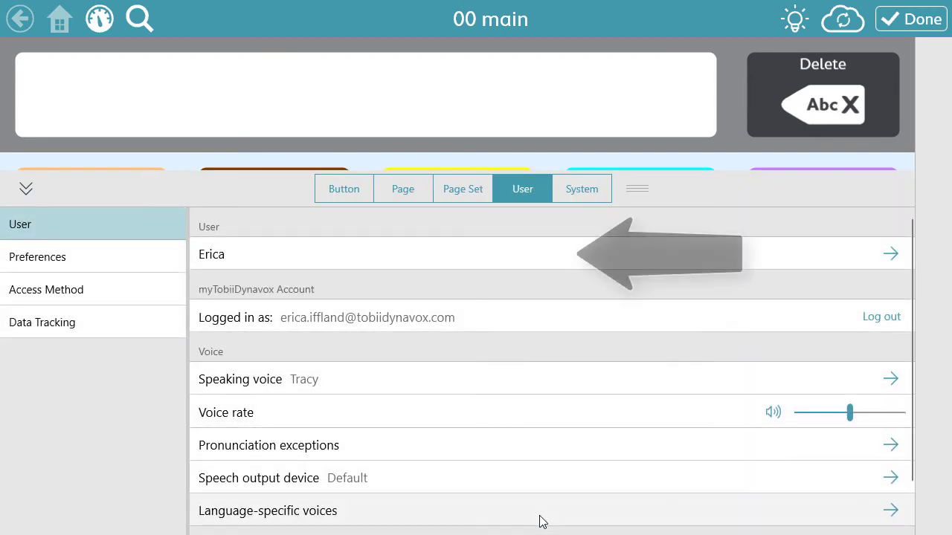
pyautogui.click(551, 260)
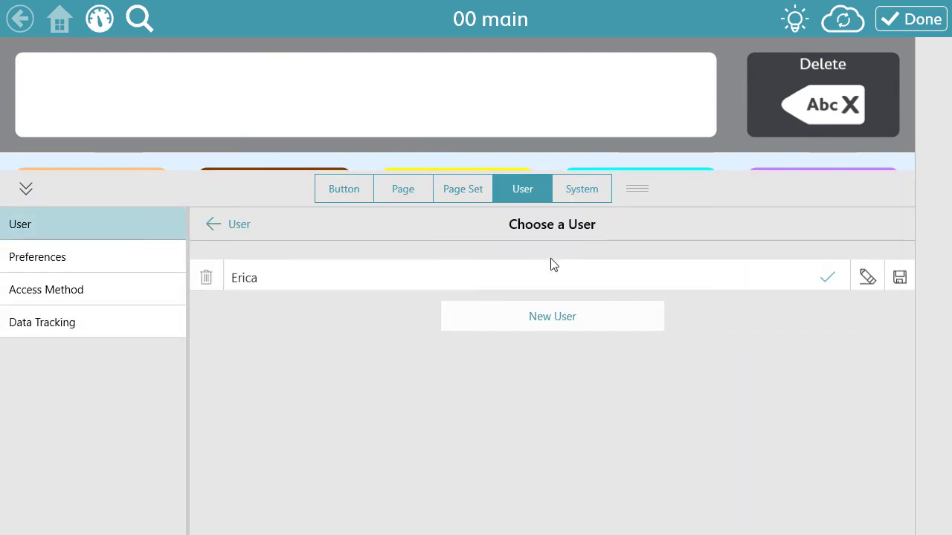
pyautogui.click(565, 320)
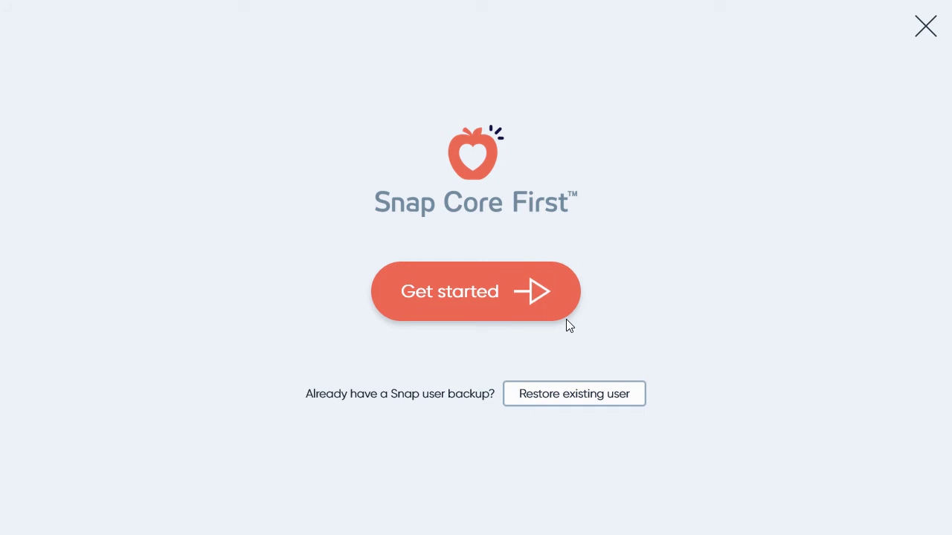
# Begin new-user setup and choose the PODD (United States) 15 School page set
pyautogui.click(516, 311)
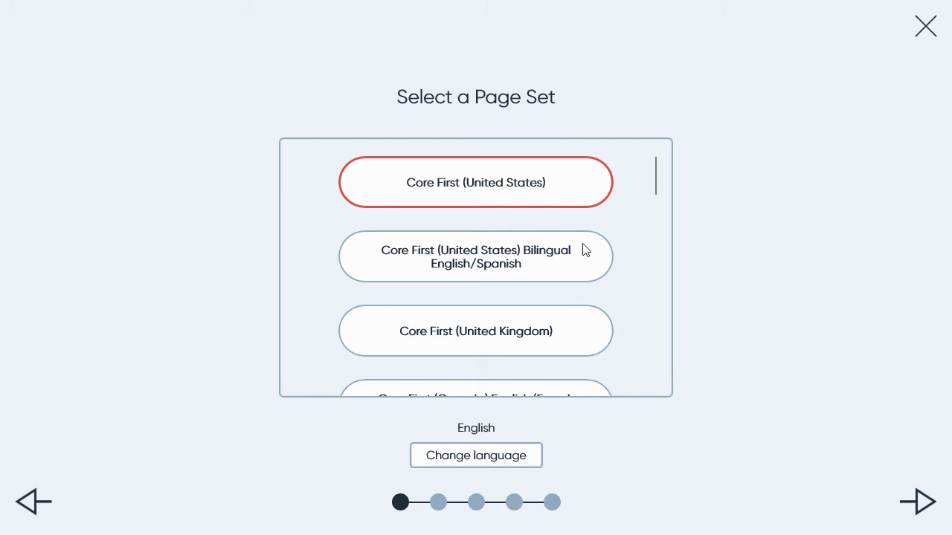
pyautogui.scroll(-1, 586, 250)
pyautogui.scroll(-5, 586, 251)
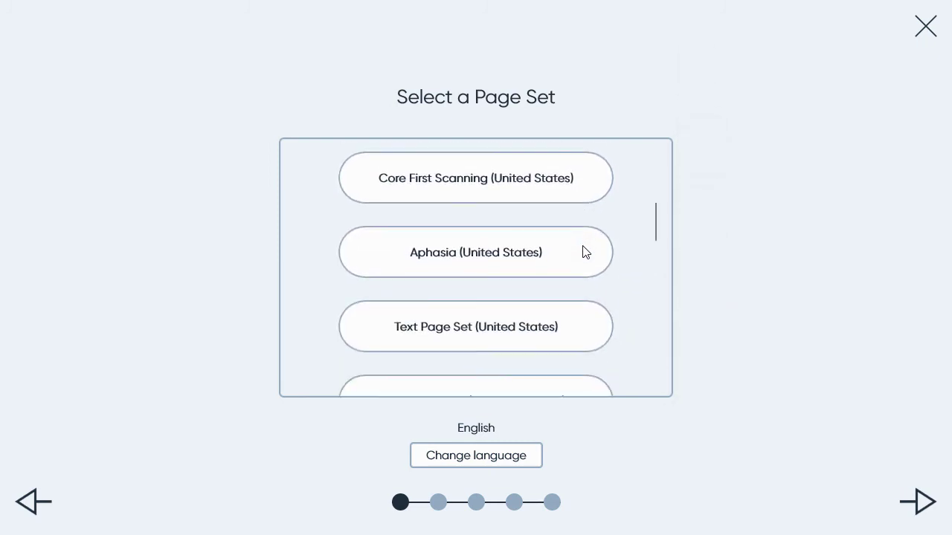
pyautogui.scroll(-4, 586, 252)
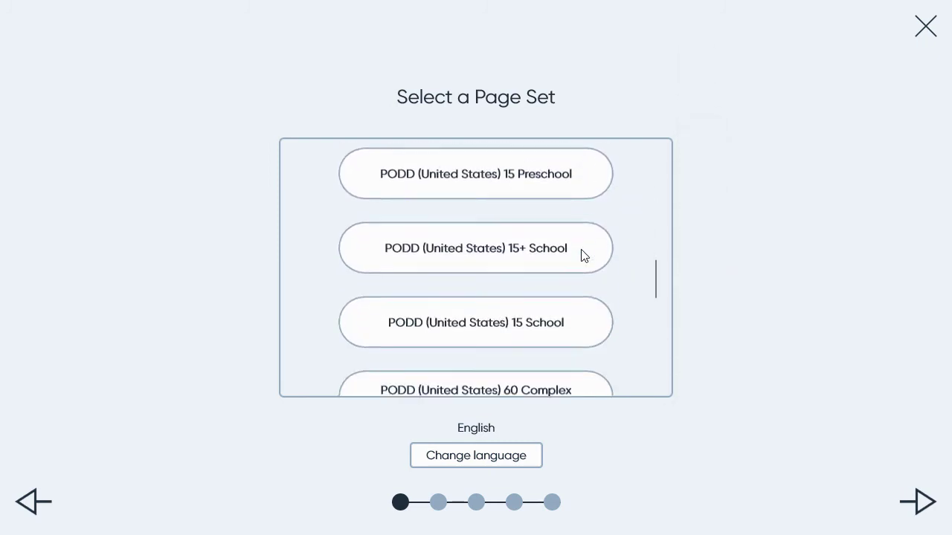
pyautogui.click(467, 296)
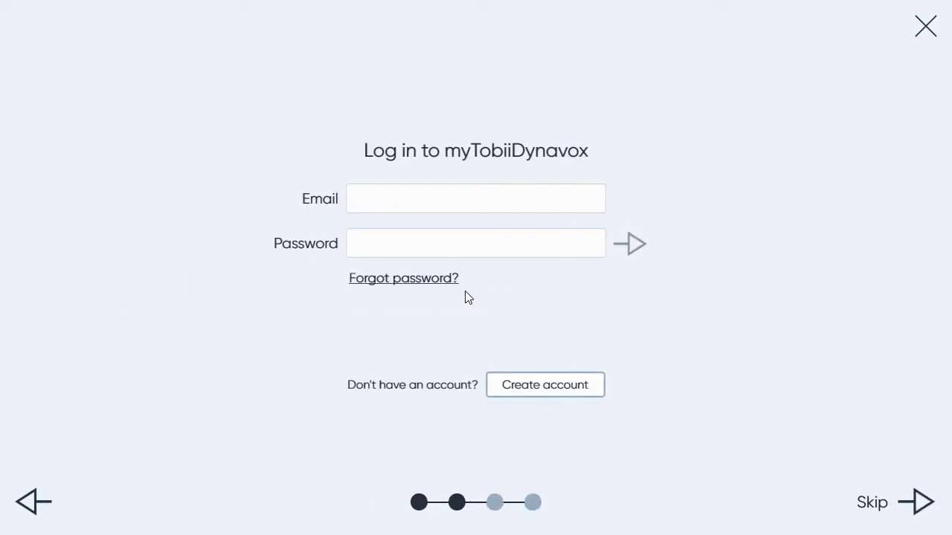